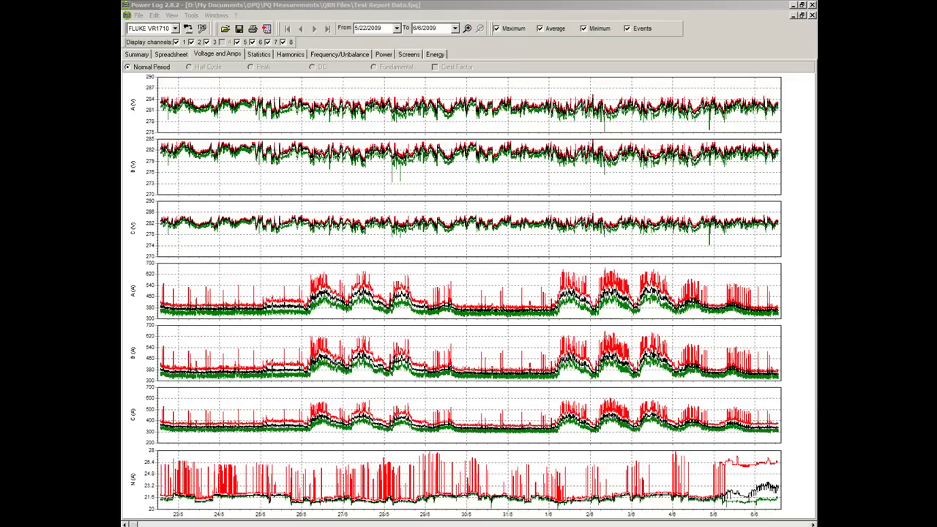
Step: Enter location 'Fluke Basement', client 'Fluke' and note 'Three phase test on switchboard no.2' in the Summary
click(134, 54)
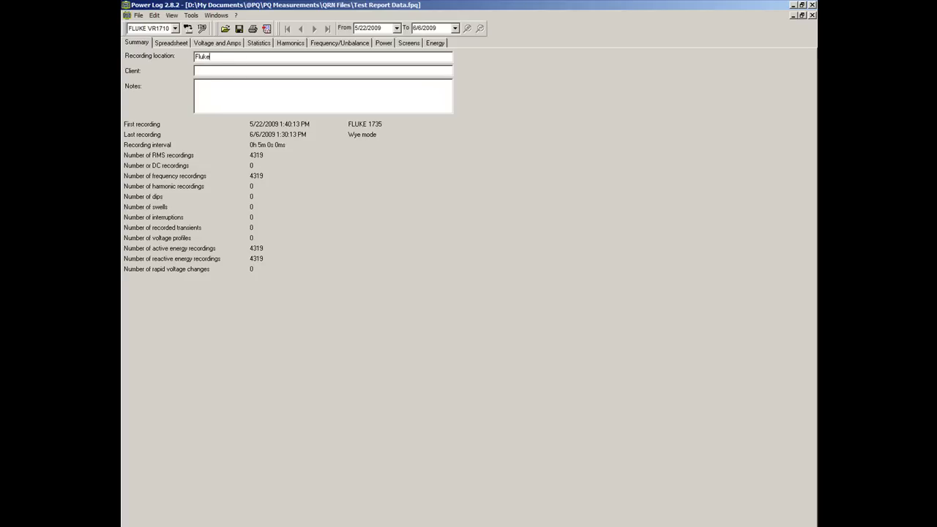
text(e Basement)
click(258, 69)
text(Fluke)
click(261, 98)
text(Th)
text(ree phase test on sw)
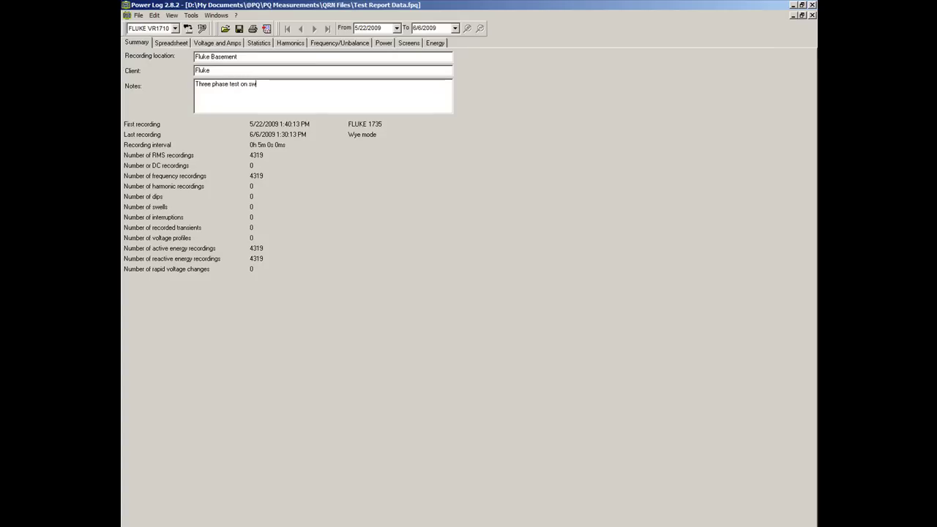
text(itchboa)
text(rd )
text(no.2)
click(201, 43)
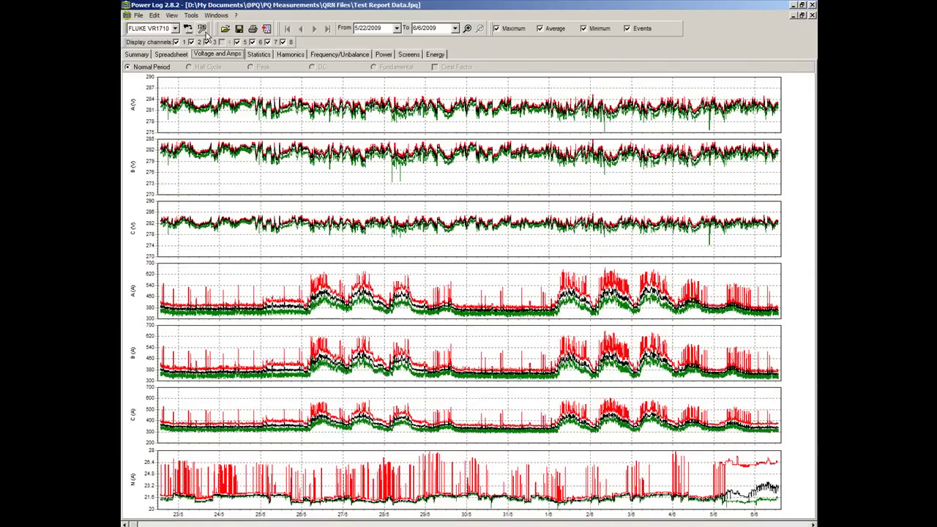
Step: Open the Report Writer Assistant with File > Print Report
click(138, 15)
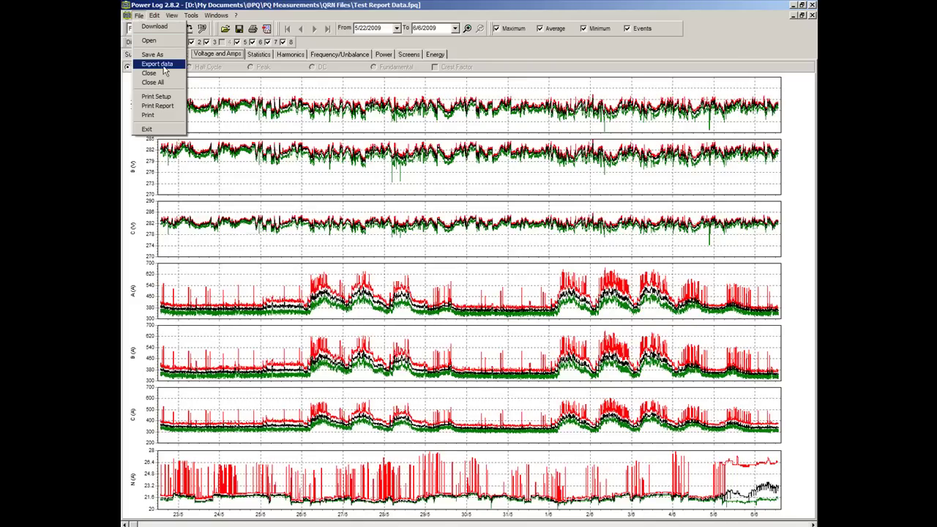
click(176, 107)
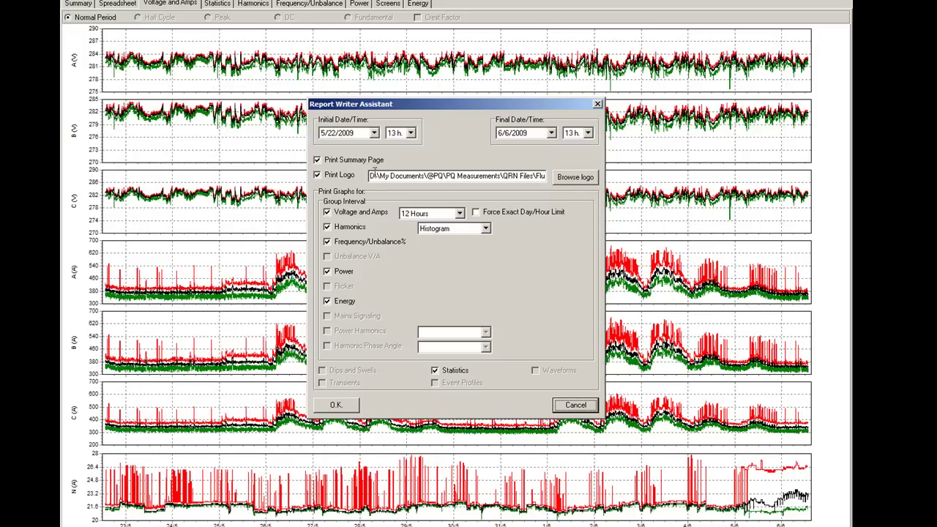
Step: Choose Fluke Logo.jpg as the report logo
click(588, 186)
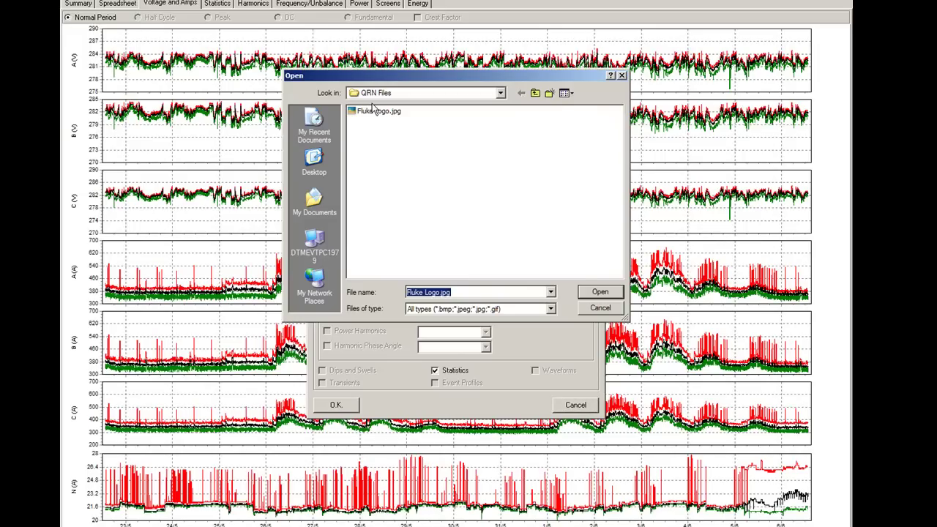
click(596, 291)
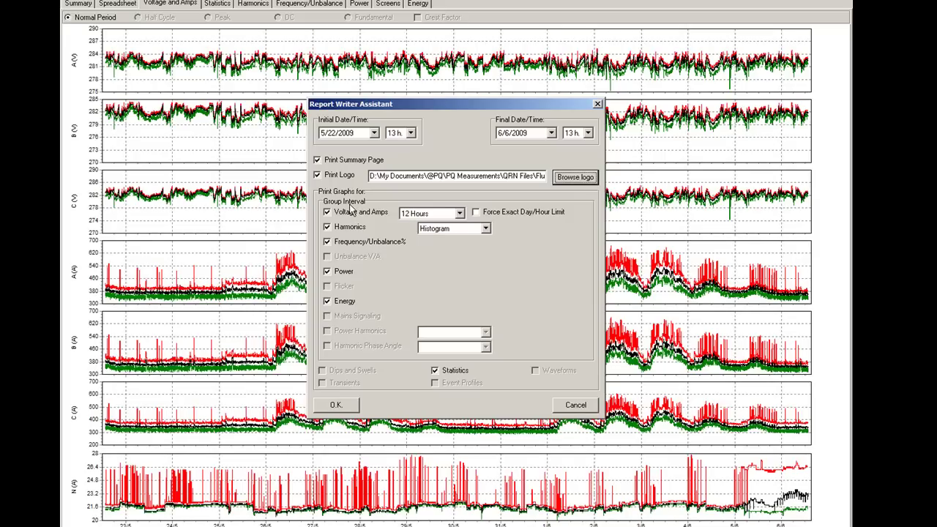
Step: Set the Voltage and Amps group interval to 1 Day and harmonics to Time evolution
click(460, 214)
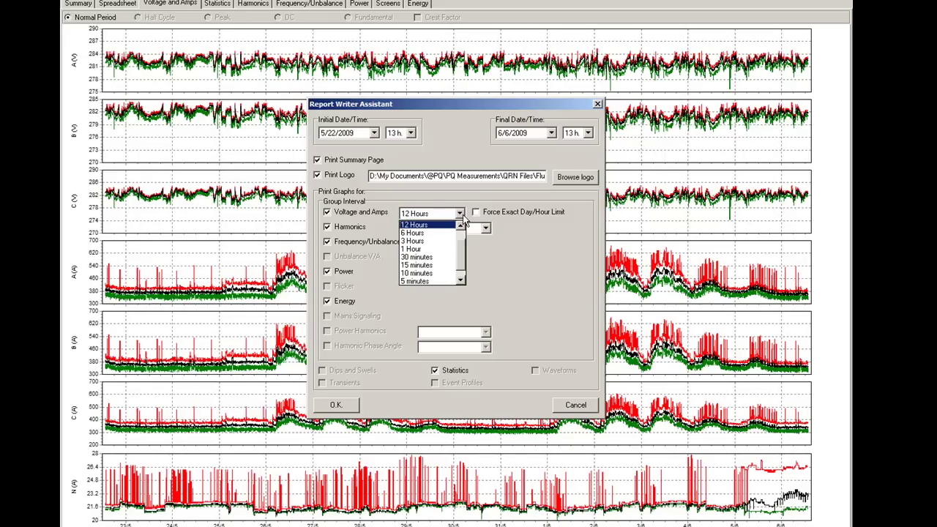
scroll(460, 240, up, 2)
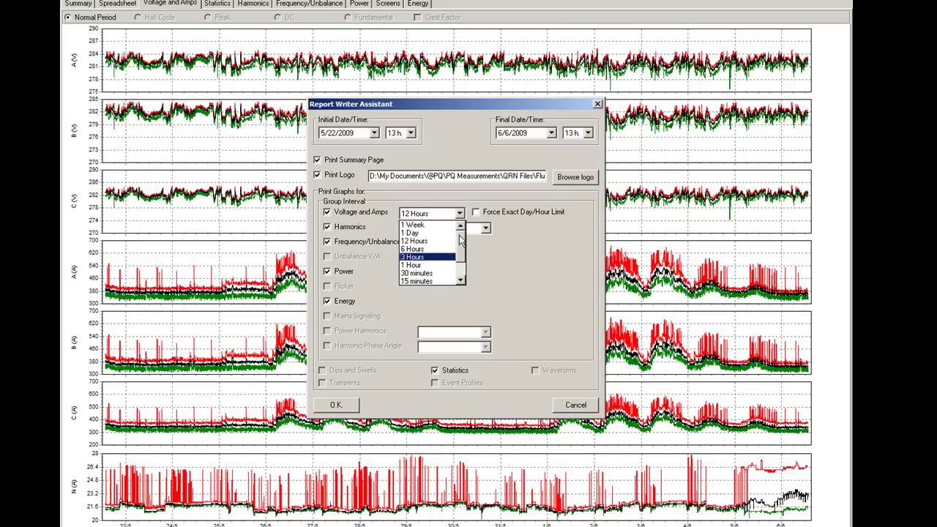
click(442, 240)
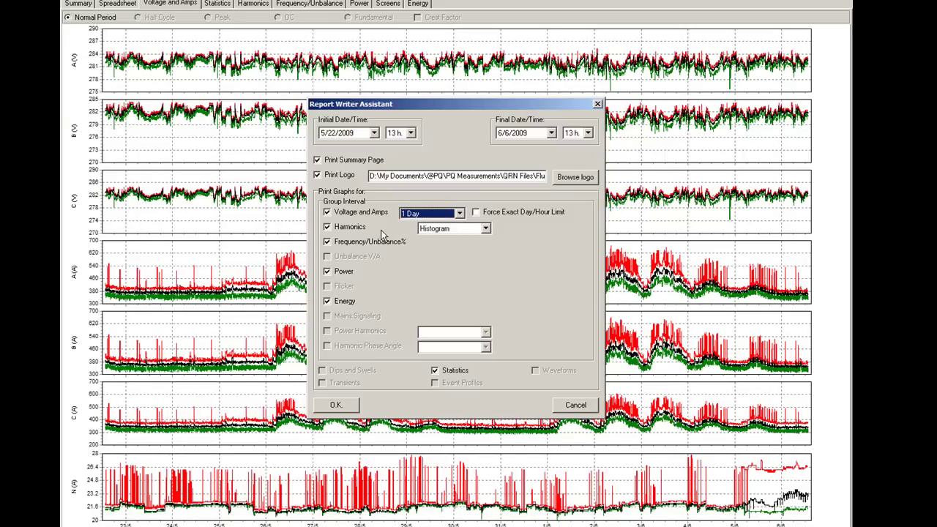
click(485, 230)
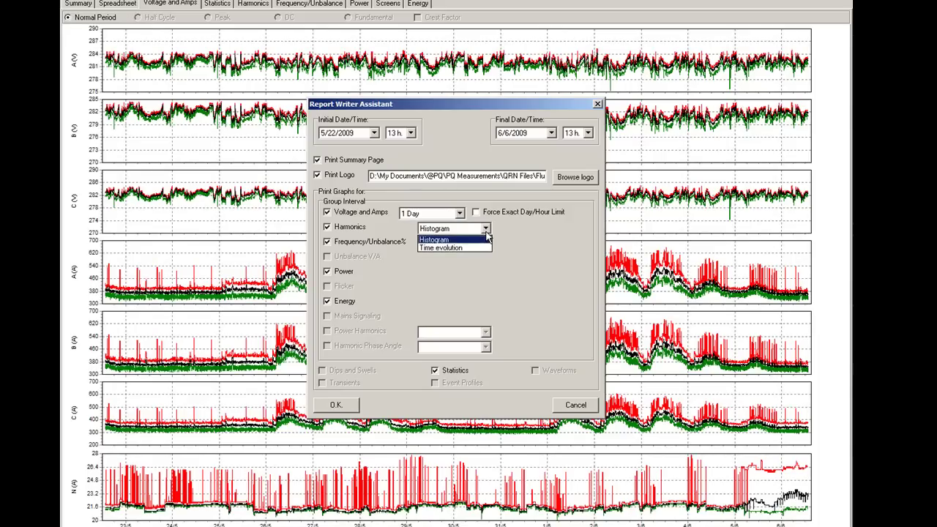
click(459, 248)
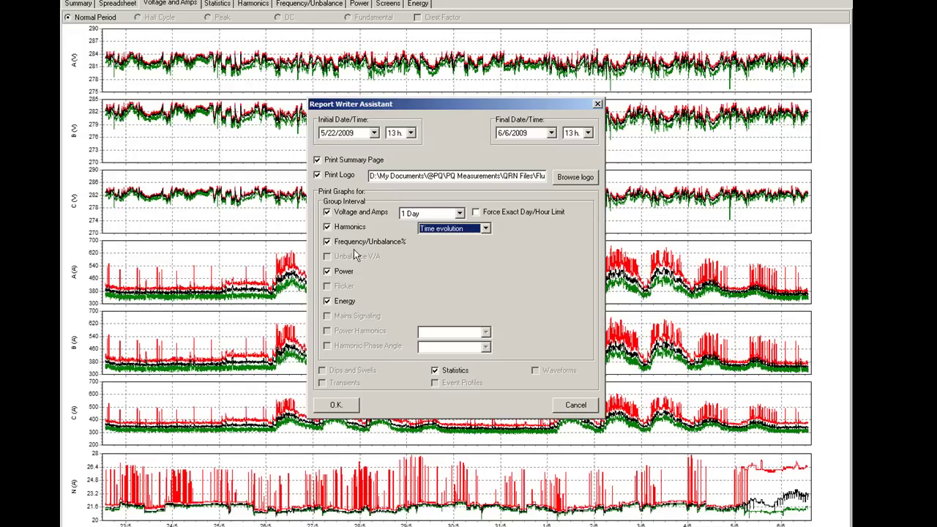
Step: Print the report to Adobe PDF as 'Power Quality Monitor report.pdf' on the Desktop
click(351, 406)
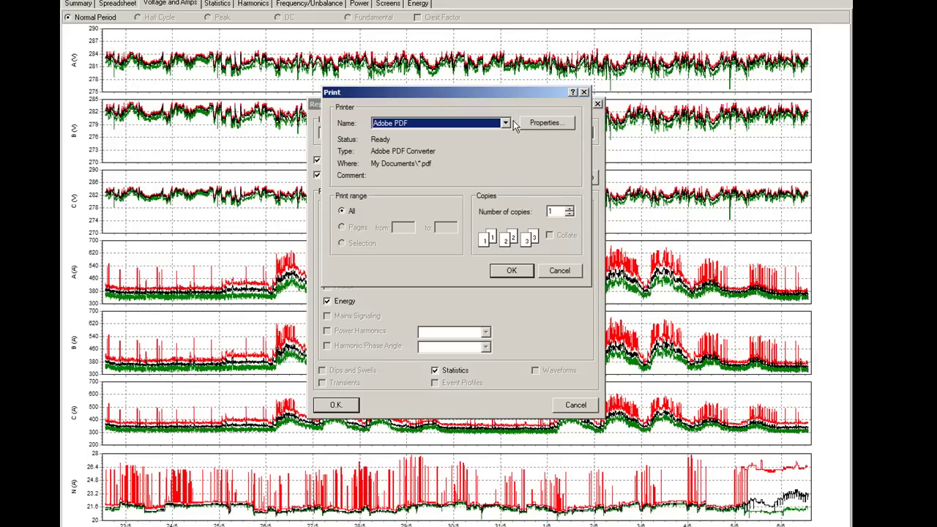
click(510, 271)
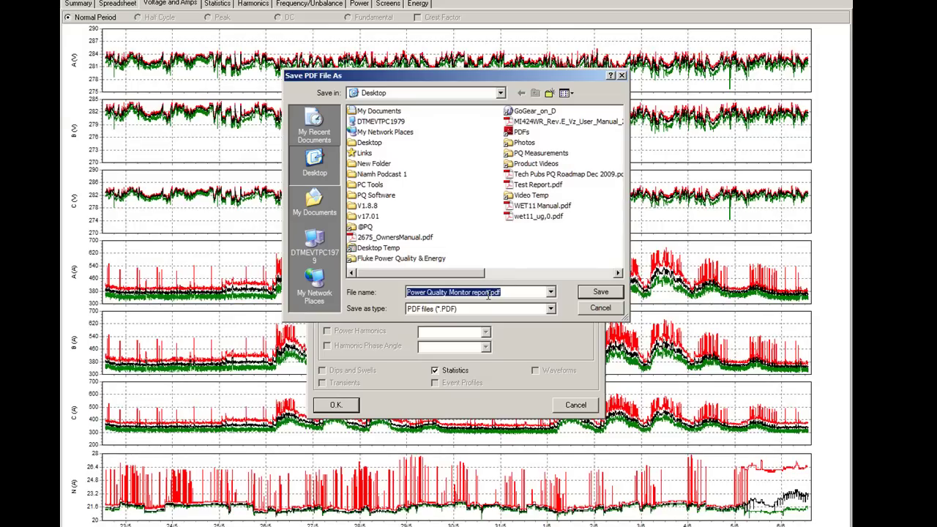
click(584, 294)
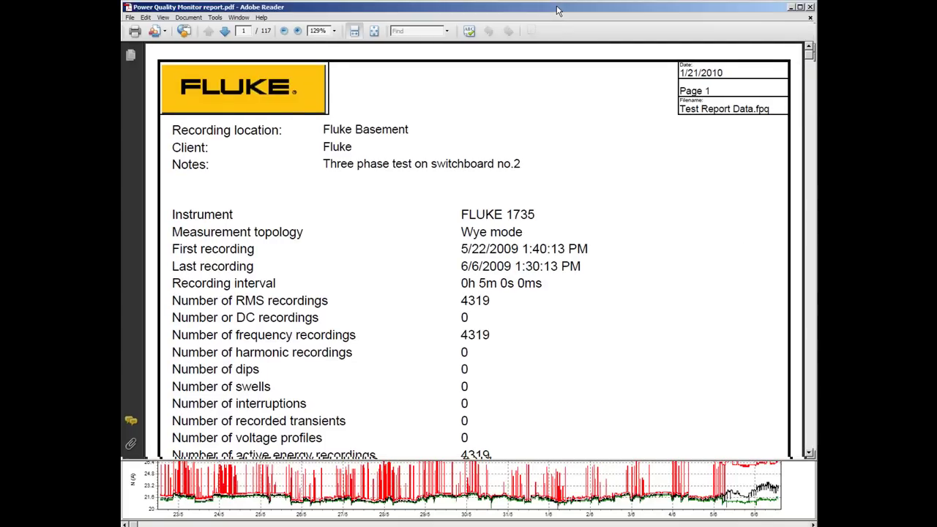
Step: Maximize the Reader window and fit the whole first summary page in view
double_click(556, 9)
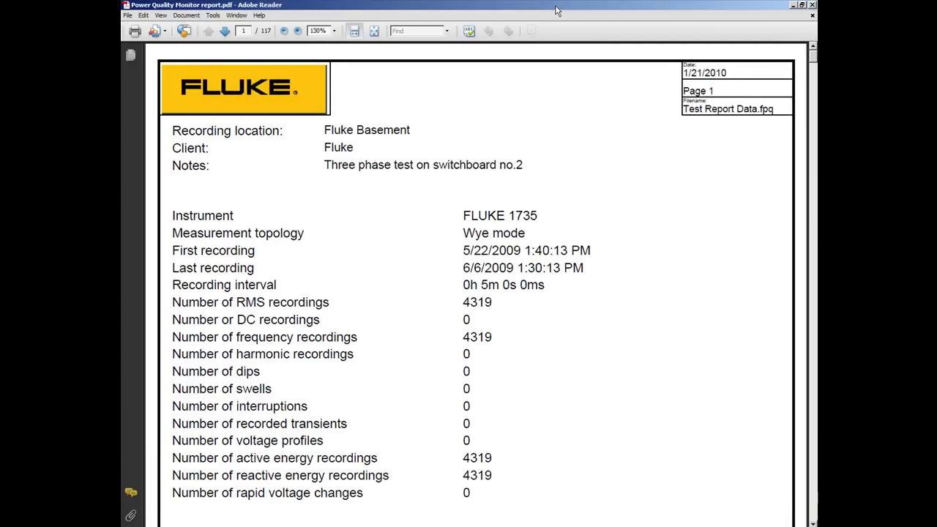
click(375, 33)
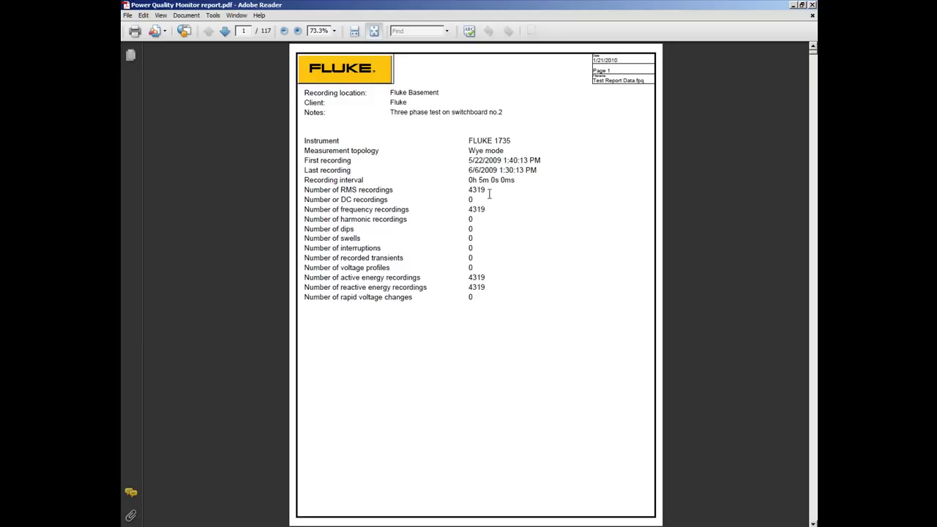
Step: Scroll down through the report to page 9 with its energy and voltage graphs
scroll(490, 199, down, 1)
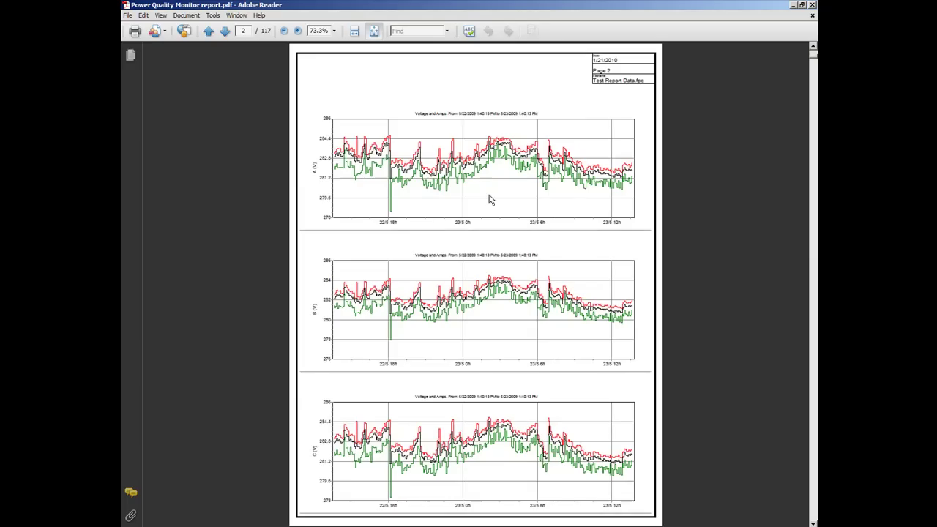
scroll(490, 199, down, 1)
scroll(490, 199, down, 1)
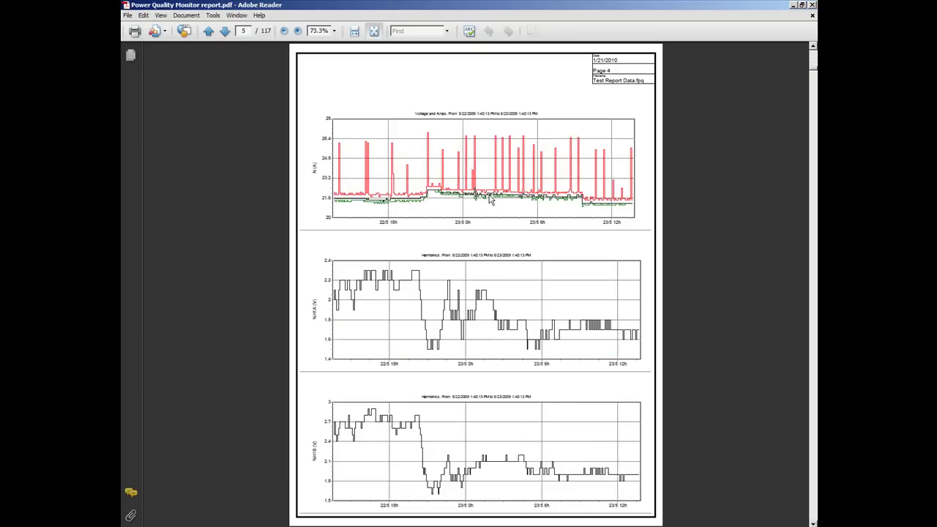
scroll(491, 199, down, 1)
scroll(490, 199, down, 1)
scroll(490, 199, down, 1)
scroll(491, 199, down, 2)
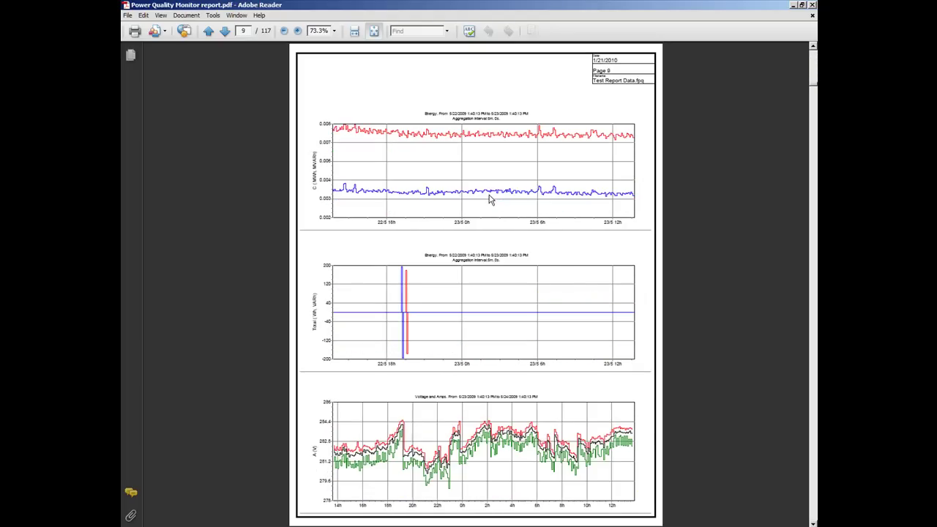